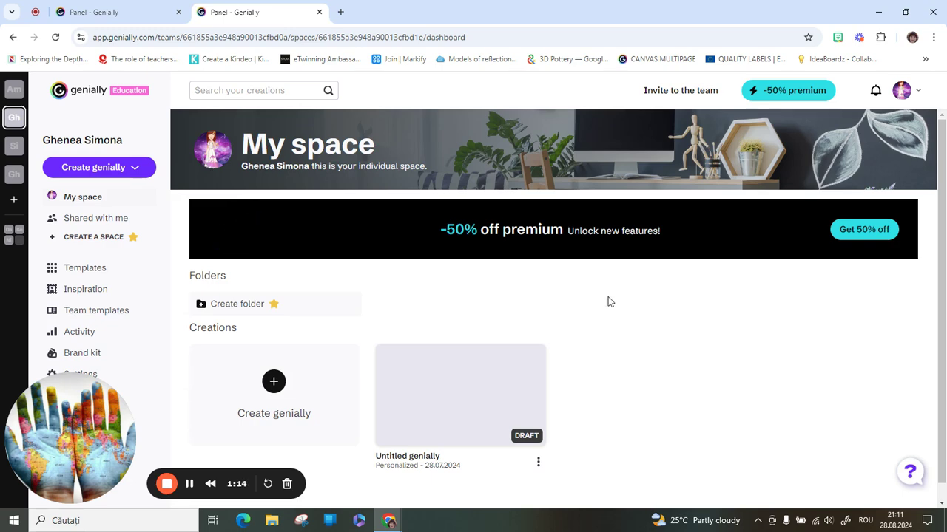
pyautogui.moveTo(84, 433); pyautogui.dragTo(860, 366)
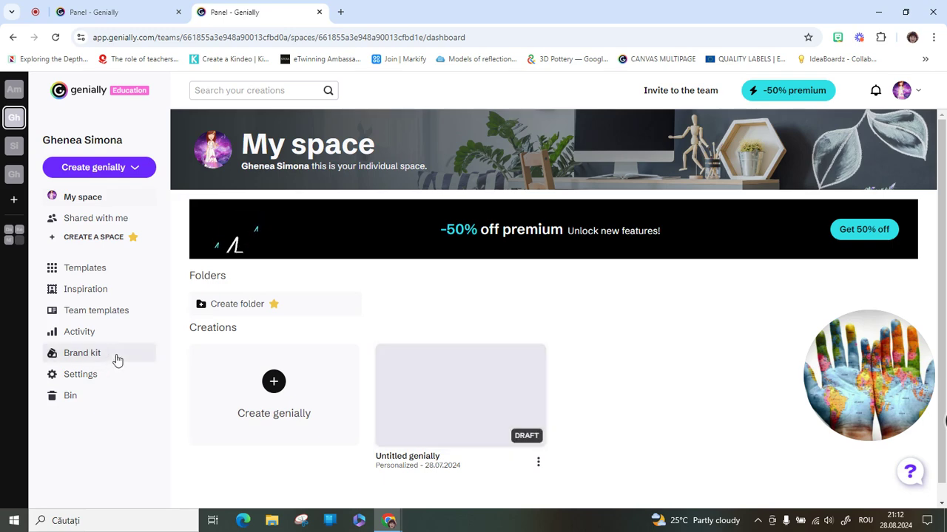
# Review the options for inviting team members from the member settings, including the invitation link and access code for students
pyautogui.click(87, 378)
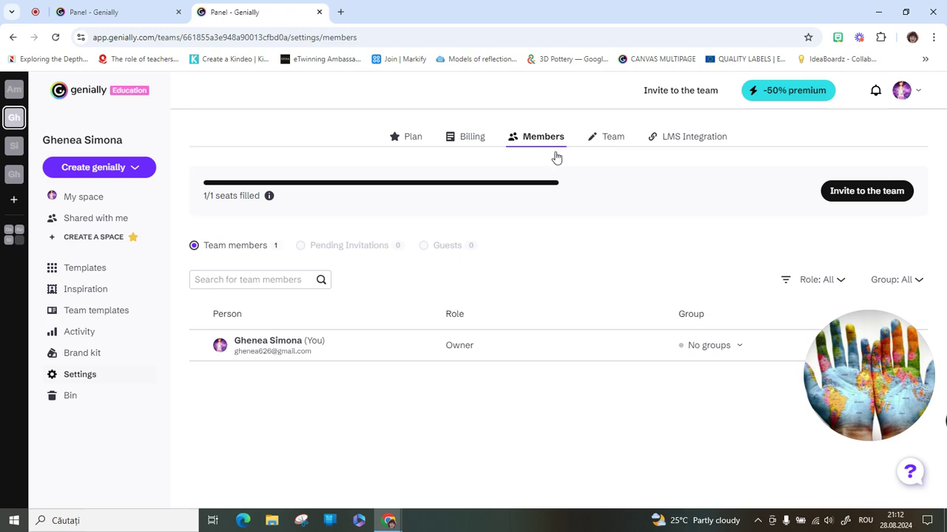
pyautogui.click(865, 194)
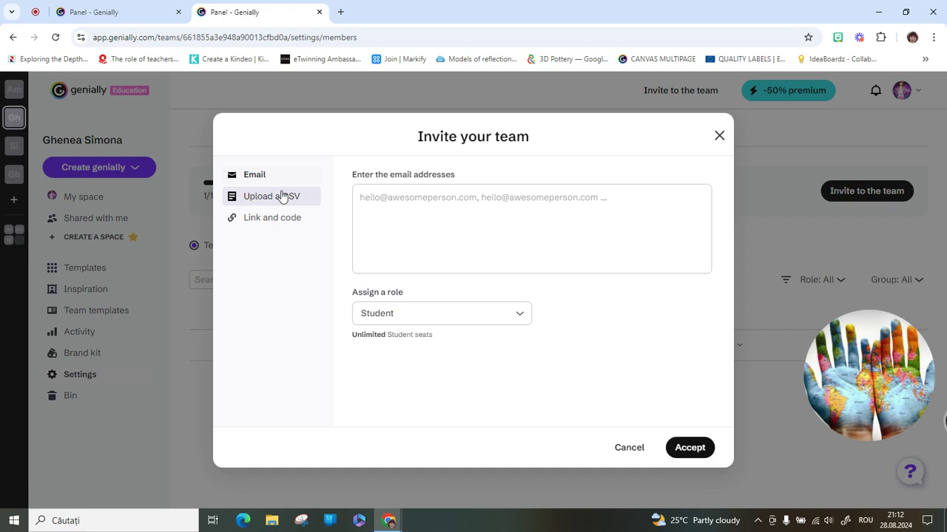
pyautogui.doubleClick(284, 218)
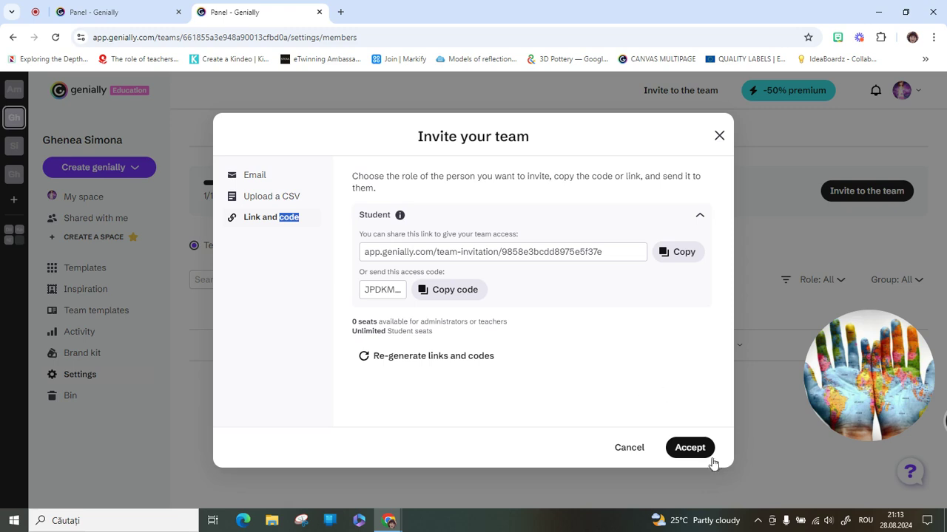
pyautogui.click(689, 448)
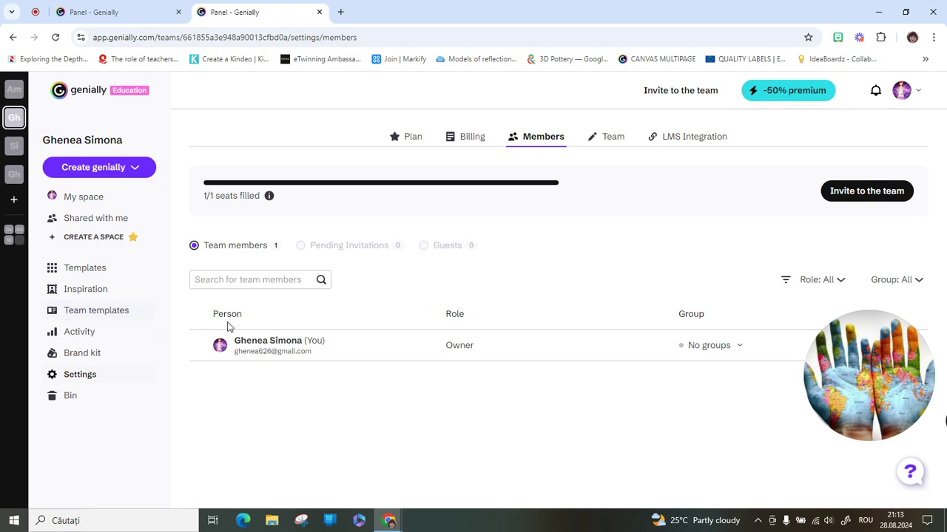
pyautogui.click(675, 95)
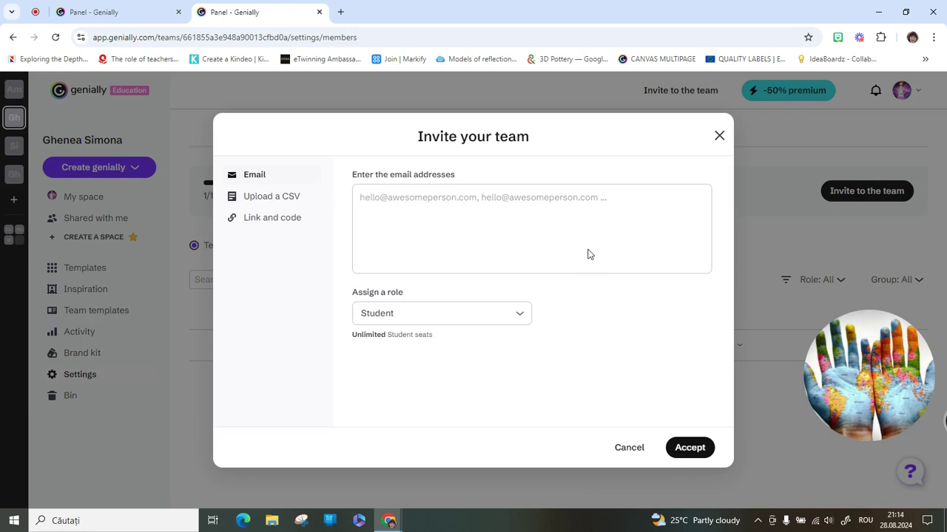
pyautogui.click(719, 135)
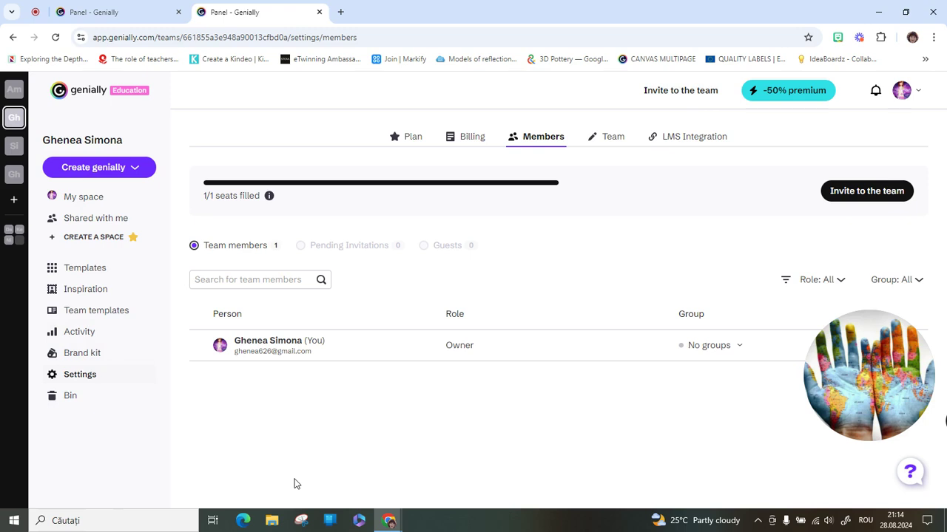
# Review the team's name, email and preferences in the team settings
pyautogui.click(606, 144)
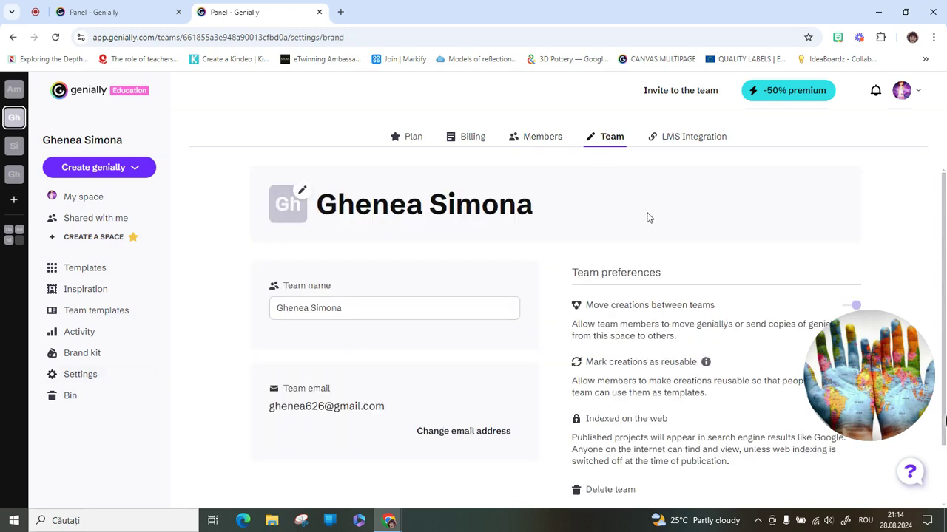
pyautogui.scroll(-2, 649, 218)
pyautogui.scroll(2, 648, 217)
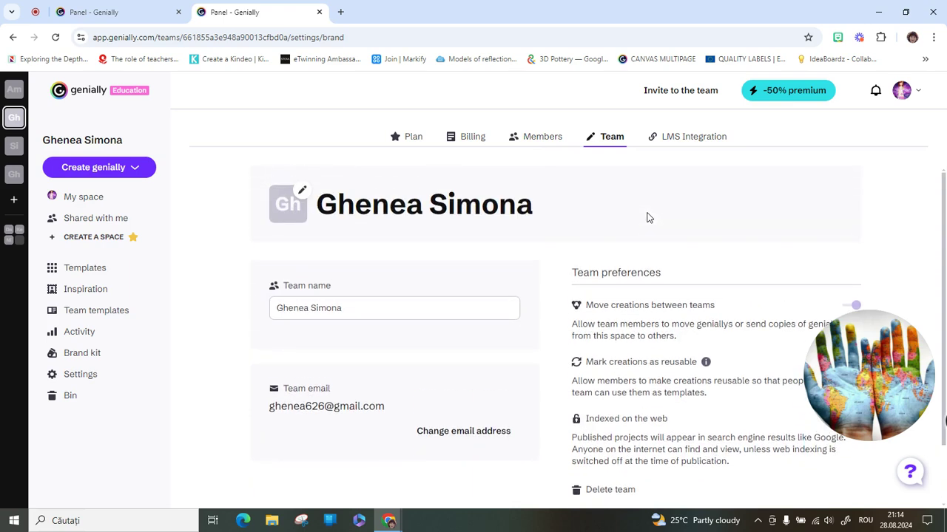
# Switch to the teacher team and compare the Expert and Genius upgrade plans offered for team templates, without upgrading
pyautogui.click(14, 146)
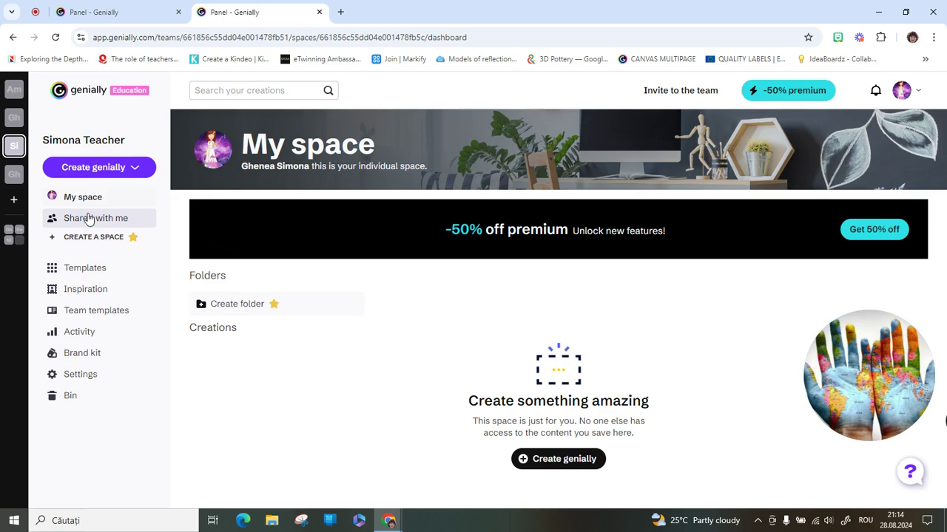
pyautogui.click(74, 314)
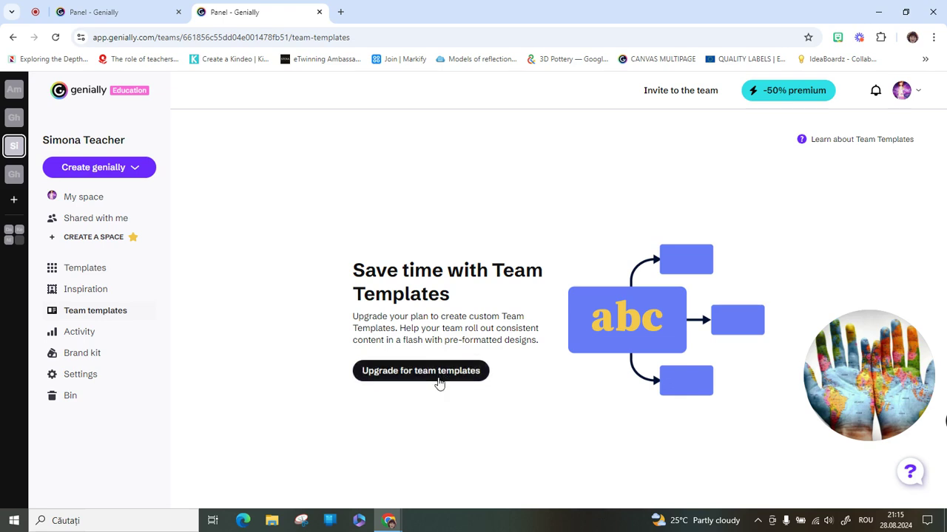
pyautogui.click(448, 377)
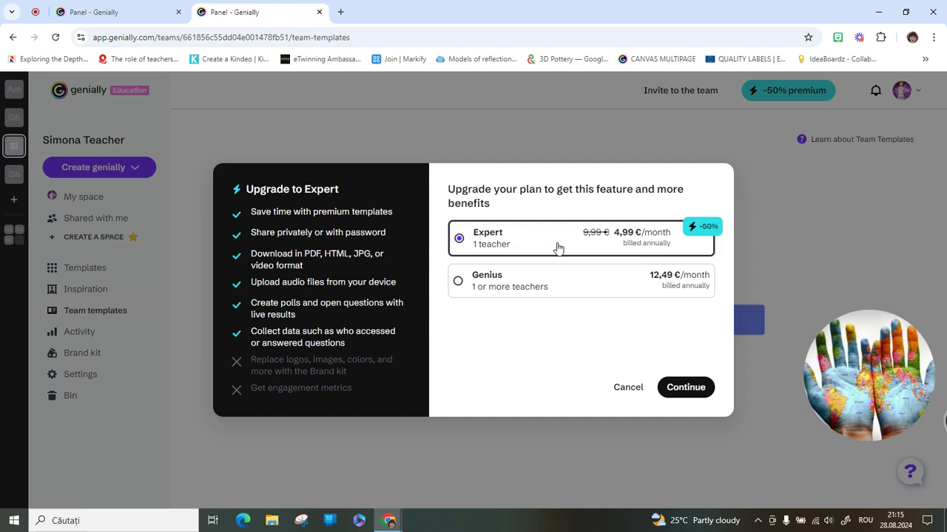
pyautogui.click(580, 287)
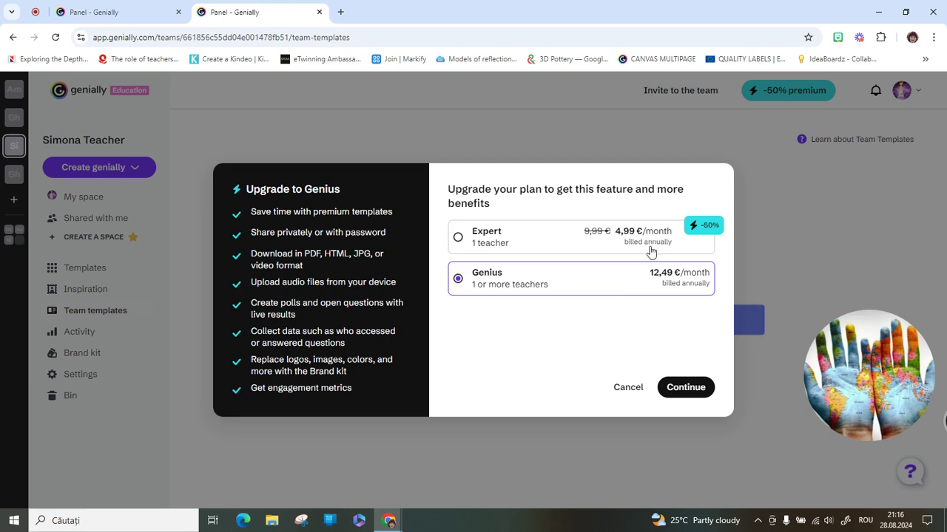
pyautogui.click(621, 389)
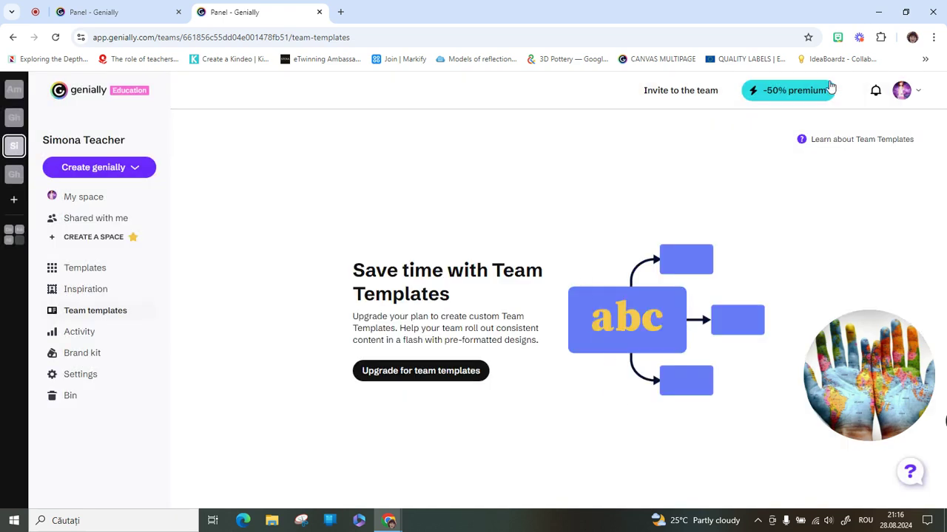
# Open the -50% premium offer and examine the prices and benefits of the Edu Pro and Expert individual plans
pyautogui.click(793, 96)
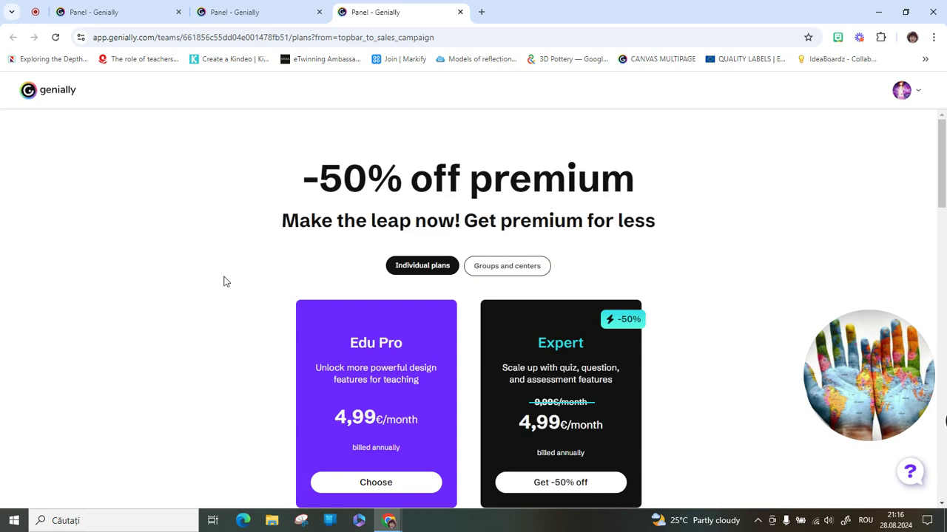
pyautogui.scroll(-2, 226, 281)
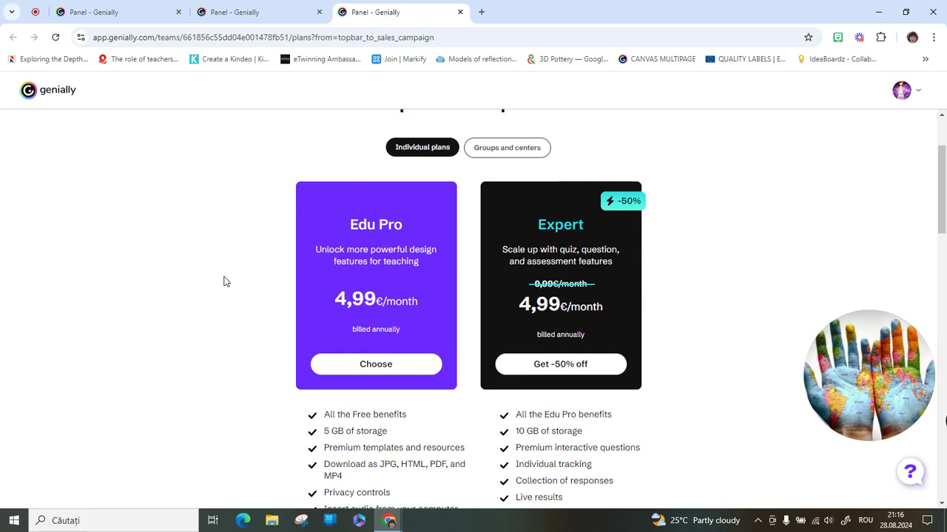
pyautogui.scroll(2, 226, 281)
pyautogui.scroll(-2, 226, 281)
pyautogui.scroll(-2, 226, 281)
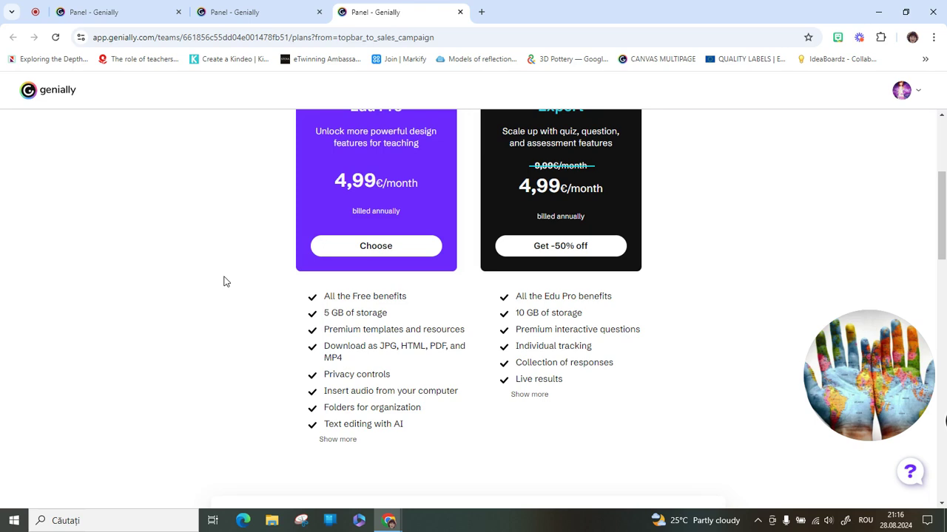
pyautogui.scroll(4, 226, 281)
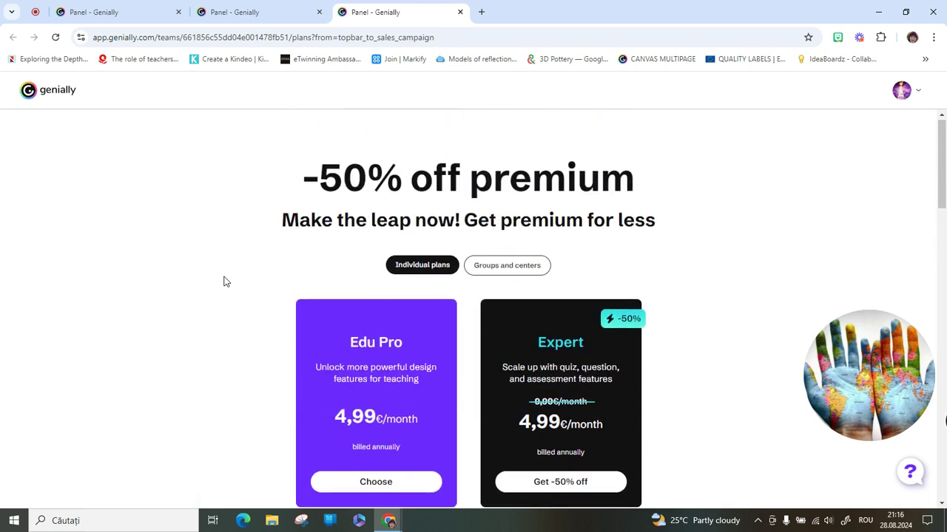
pyautogui.scroll(-1, 225, 281)
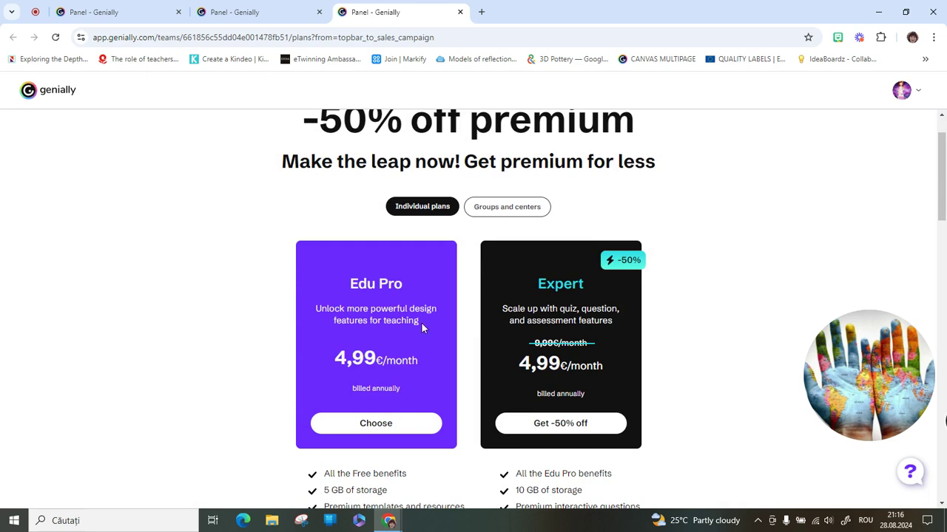
pyautogui.scroll(-2, 418, 323)
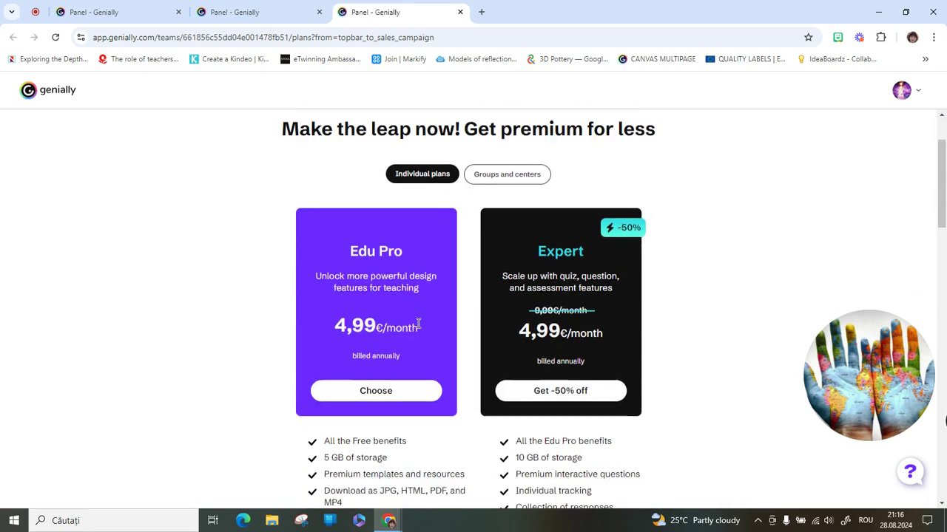
pyautogui.scroll(-1, 418, 328)
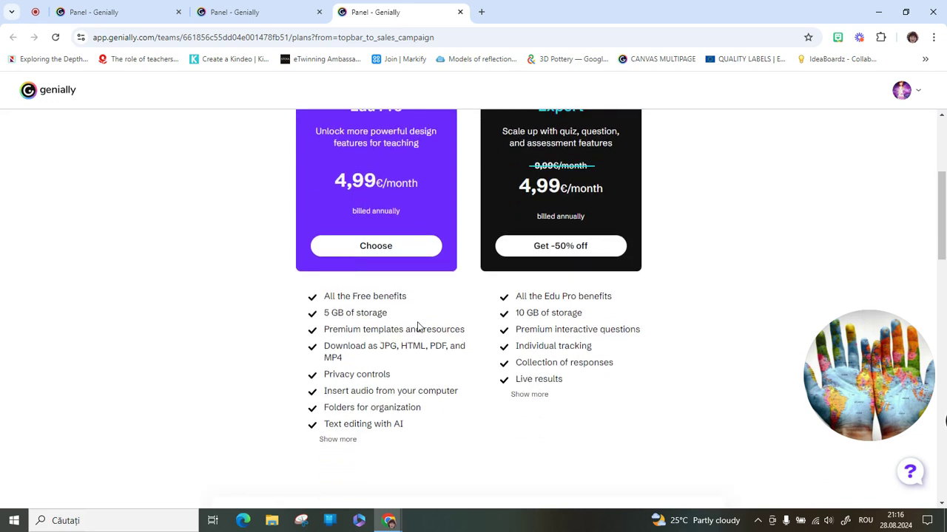
pyautogui.scroll(1, 418, 327)
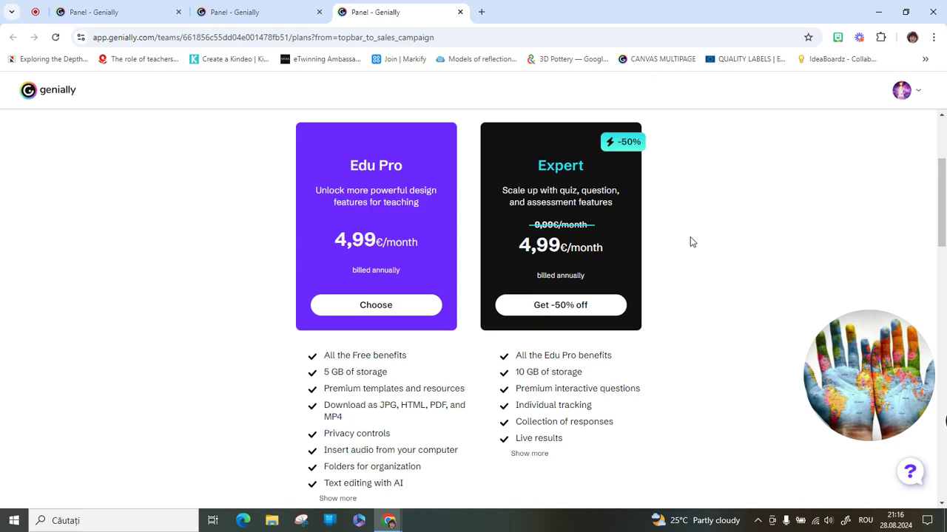
pyautogui.scroll(-1, 692, 240)
pyautogui.scroll(3, 695, 245)
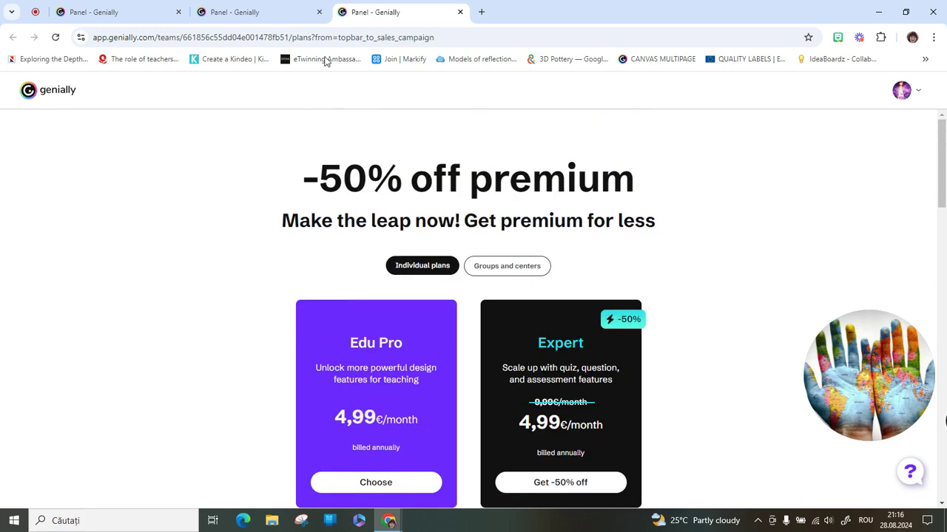
# Return to the dashboard, switch to the Ambassador team and open the instructions for creating team templates
pyautogui.click(60, 96)
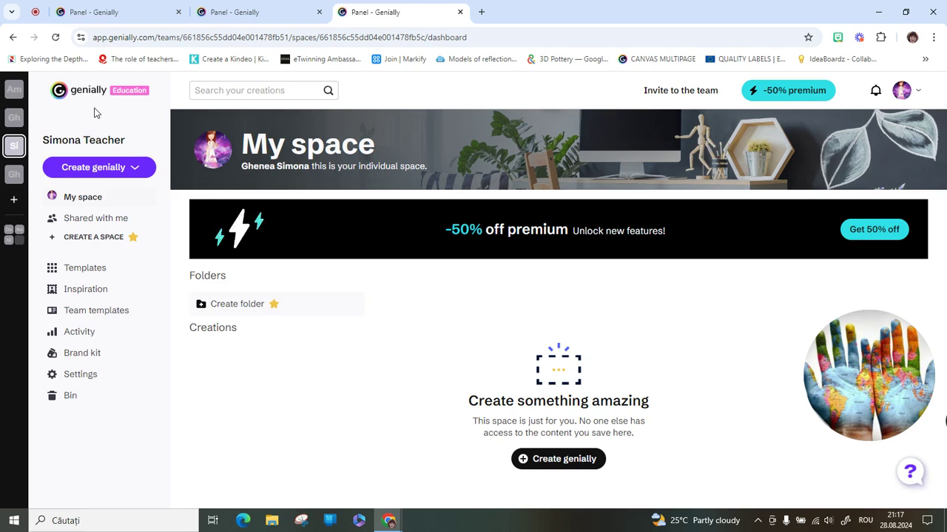
pyautogui.click(15, 90)
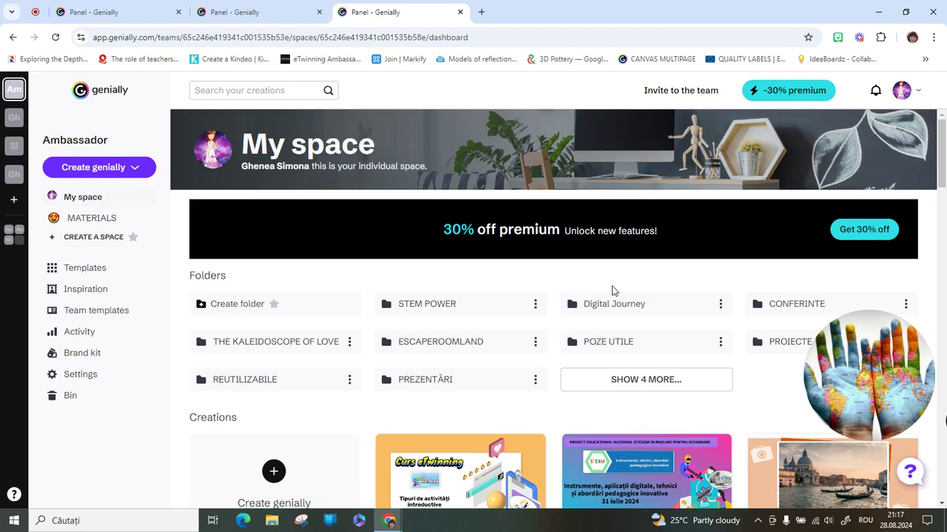
pyautogui.click(92, 311)
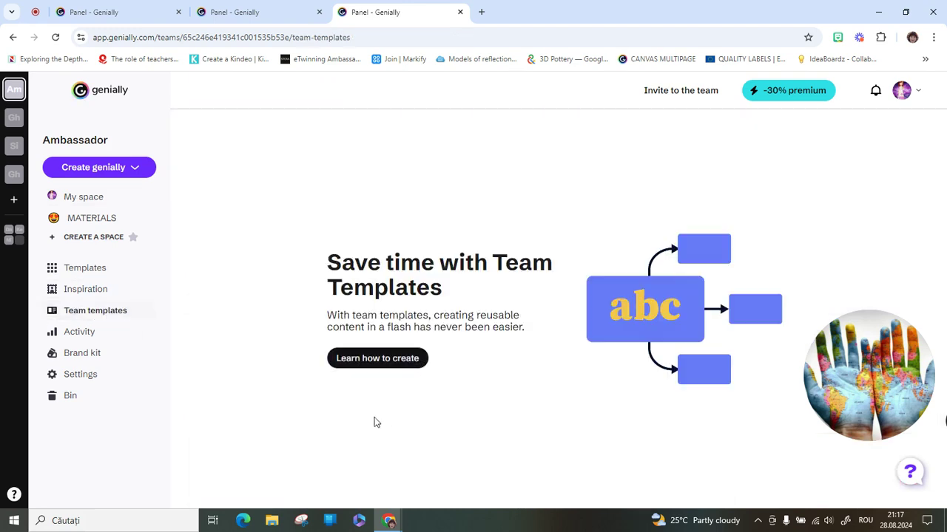
pyautogui.click(404, 361)
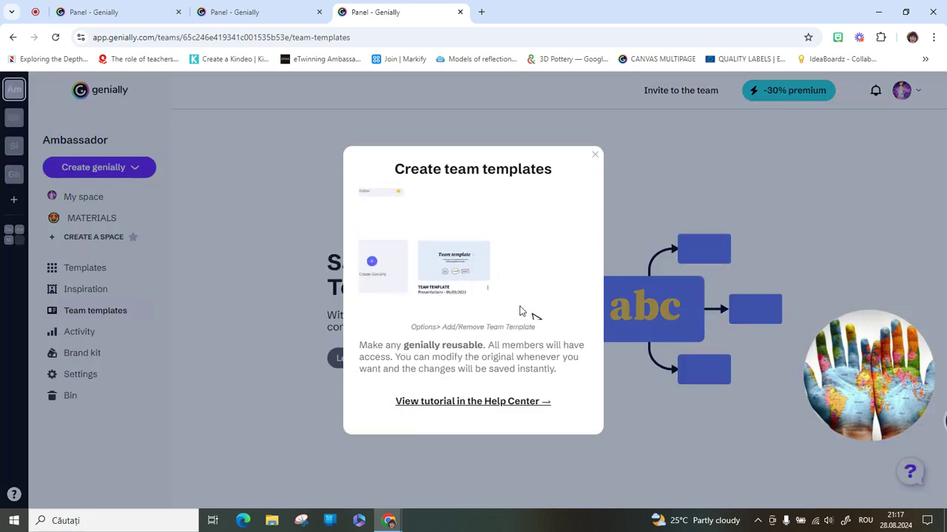